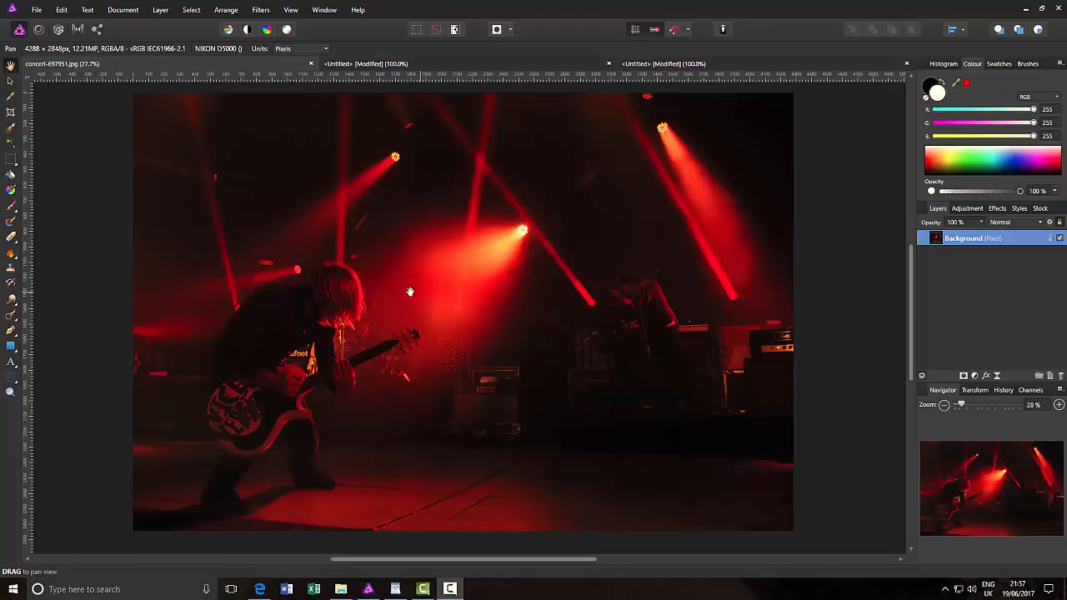
Check the Filters menu for the Nik plug-ins, then switch over to the web browser.
{"action": "left_click", "coordinate": [261, 10]}
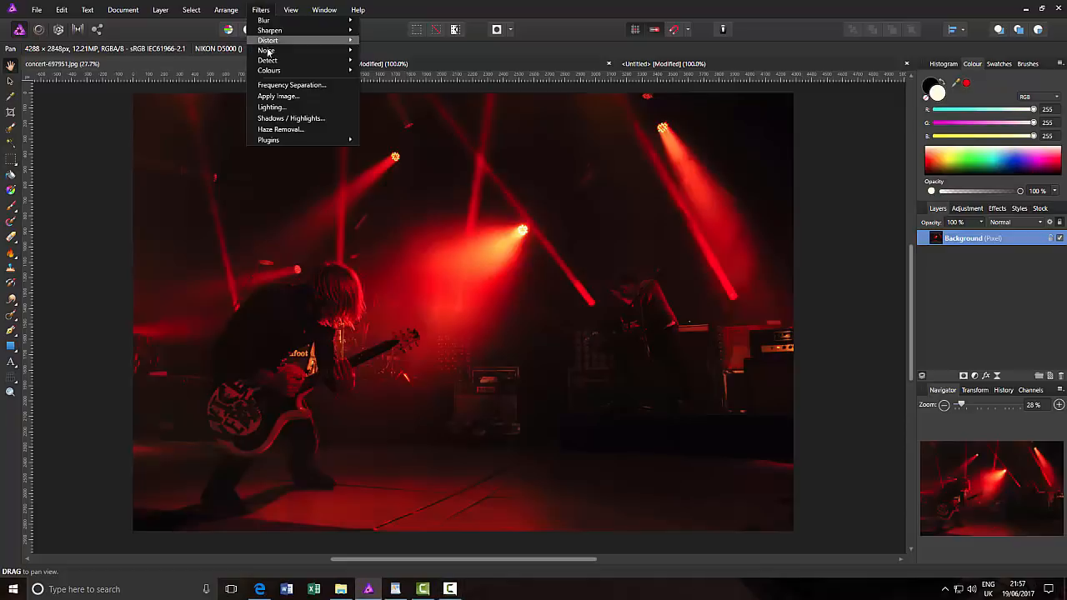
{"action": "mouse_move", "coordinate": [268, 140]}
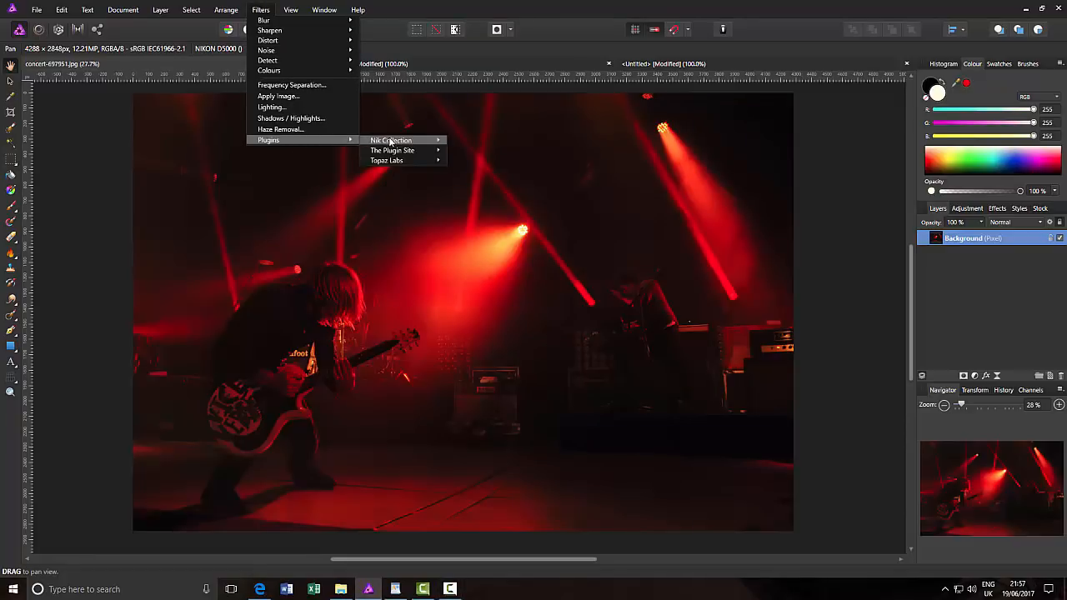
{"action": "mouse_move", "coordinate": [391, 140]}
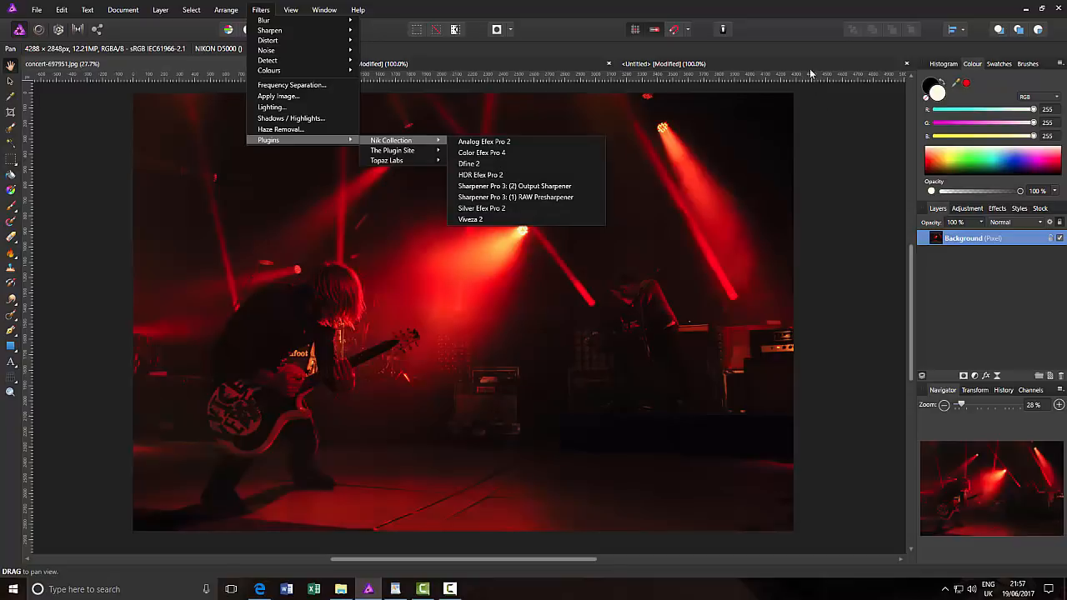
{"action": "left_click", "coordinate": [802, 38]}
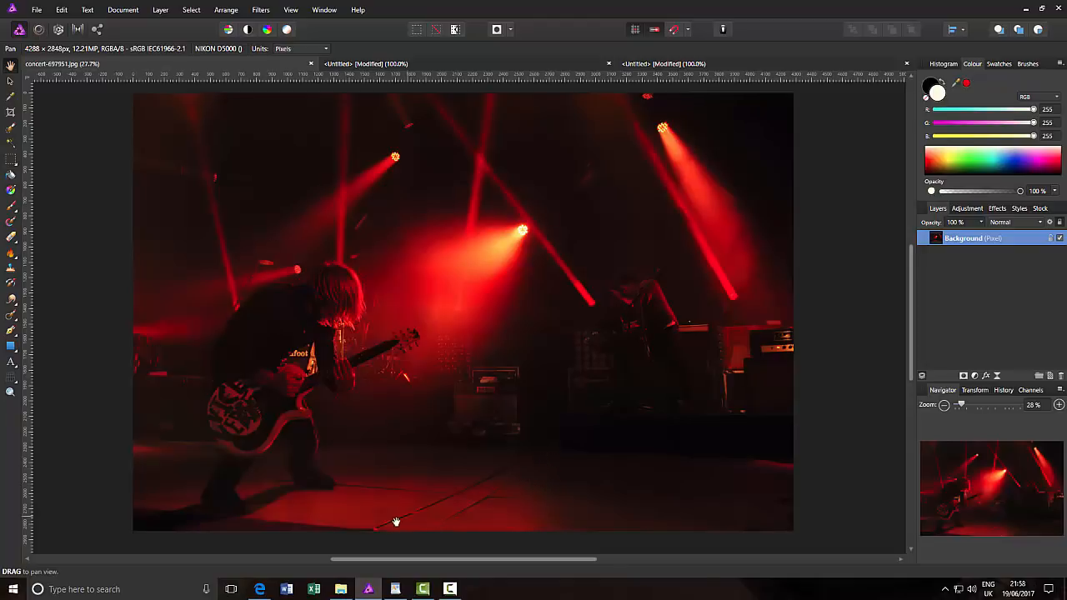
{"action": "left_click", "coordinate": [260, 589]}
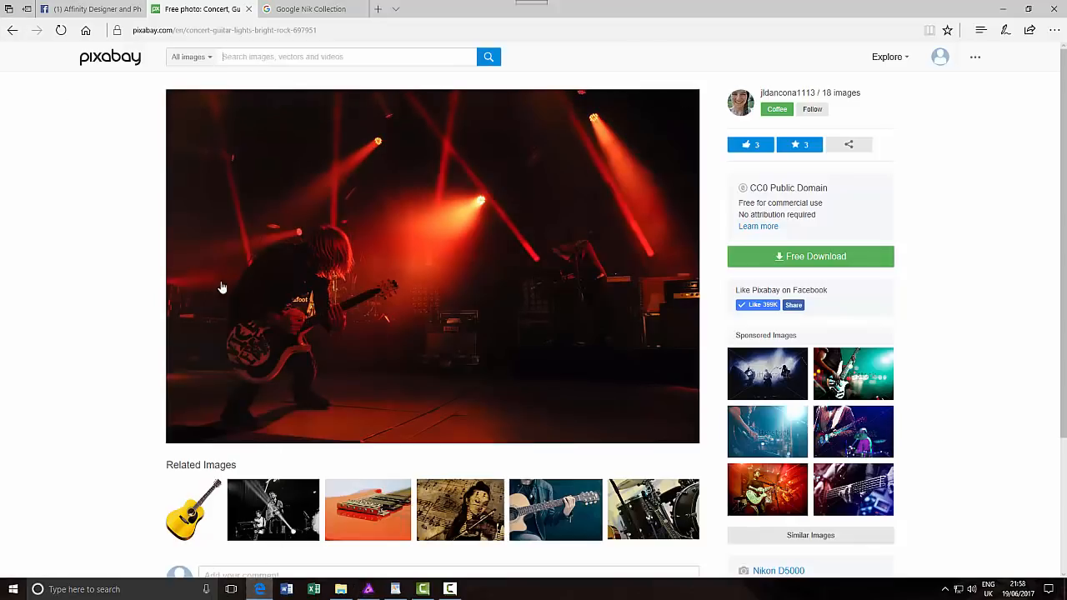
{"action": "scroll", "coordinate": [993, 323], "scroll_direction": "down", "scroll_amount": 2}
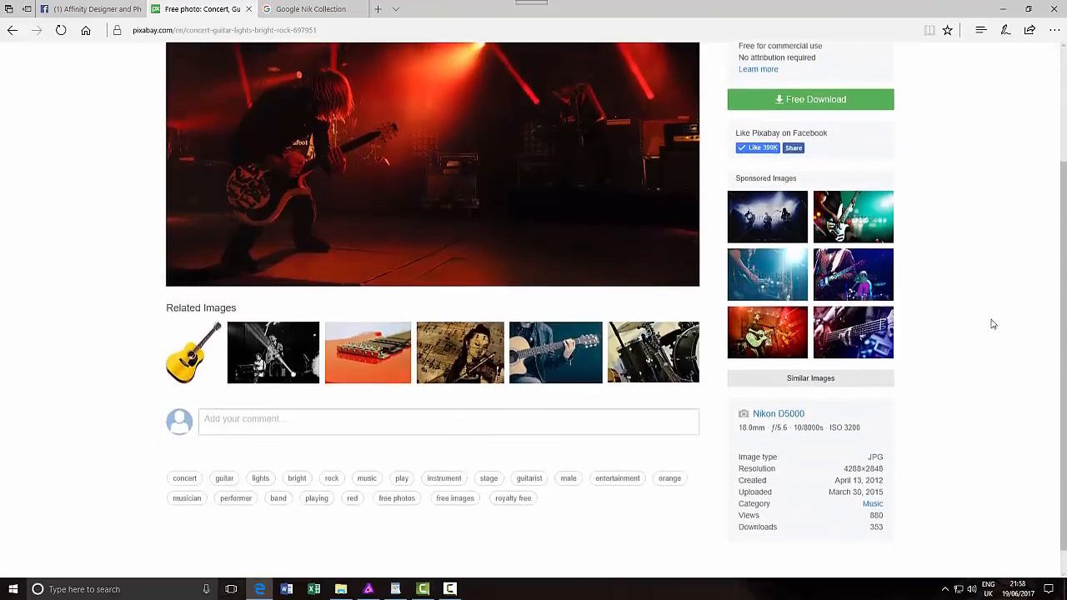
{"action": "scroll", "coordinate": [992, 323], "scroll_direction": "down", "scroll_amount": 1}
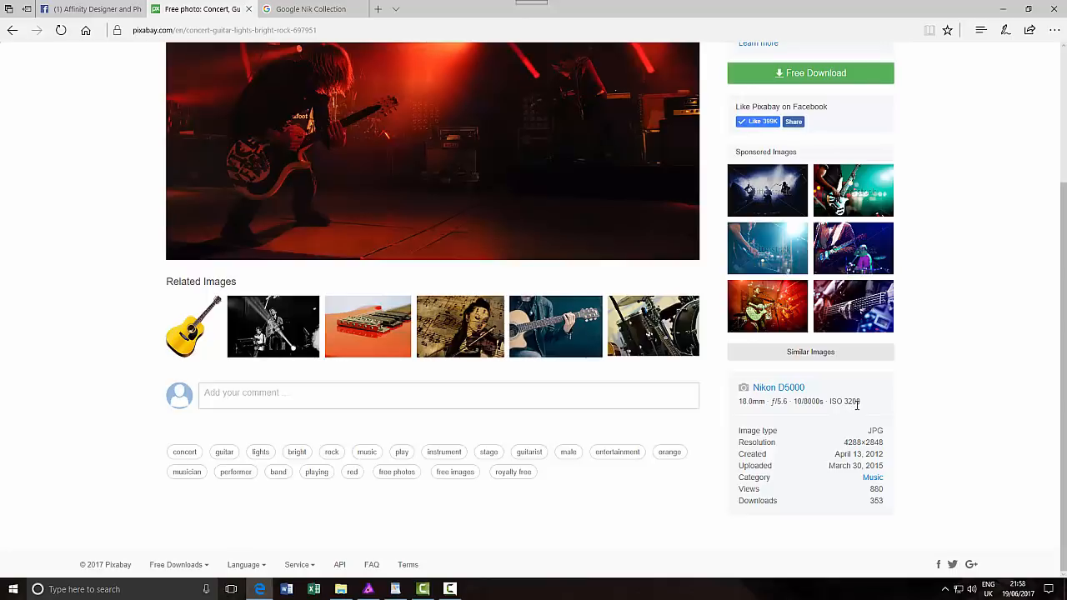
{"action": "scroll", "coordinate": [476, 406], "scroll_direction": "up", "scroll_amount": 5}
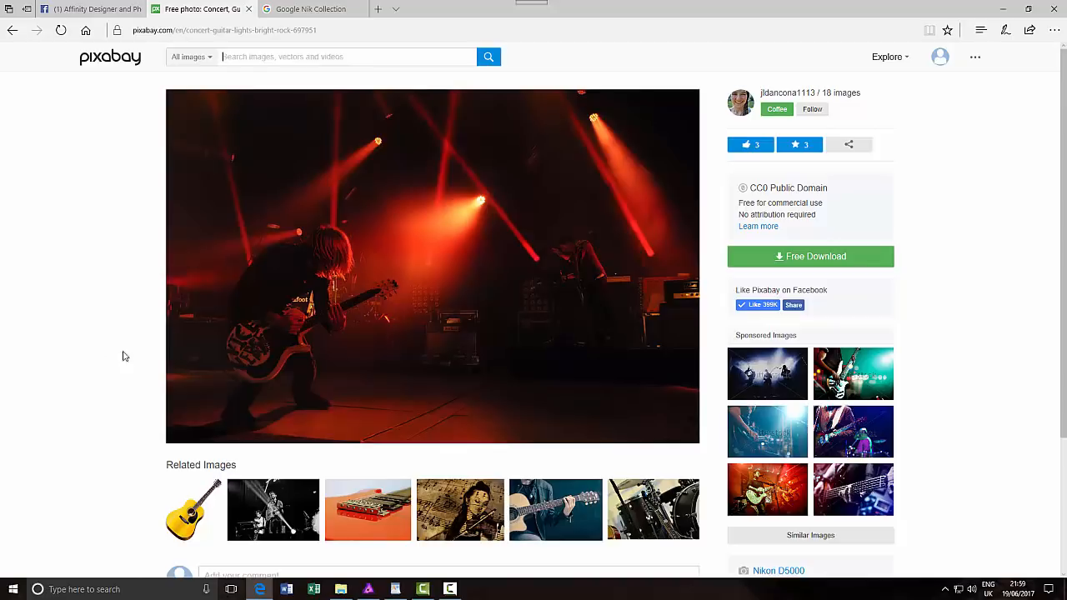
{"action": "mouse_move", "coordinate": [432, 167]}
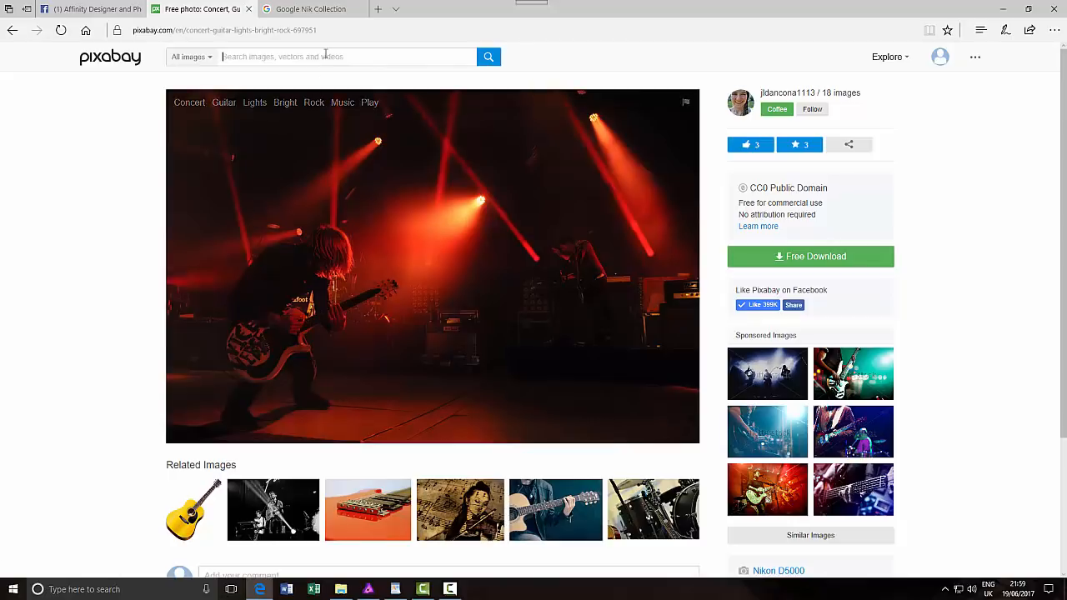
Bring up the Google Nik Collection page listing the plug-ins including Dfine.
{"action": "left_click", "coordinate": [323, 13]}
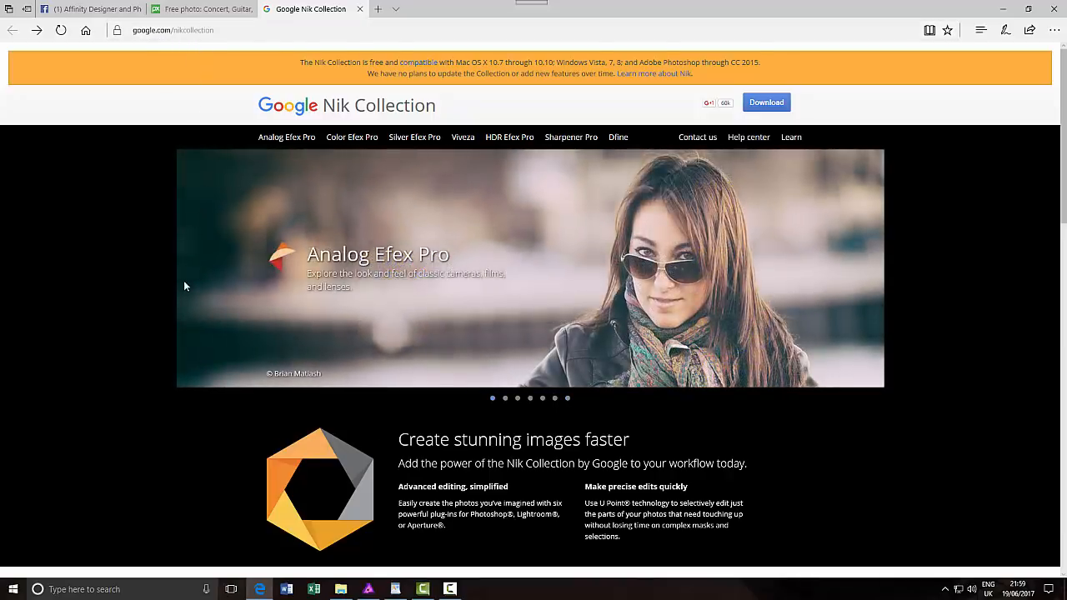
{"action": "scroll", "coordinate": [186, 283], "scroll_direction": "down", "scroll_amount": 5}
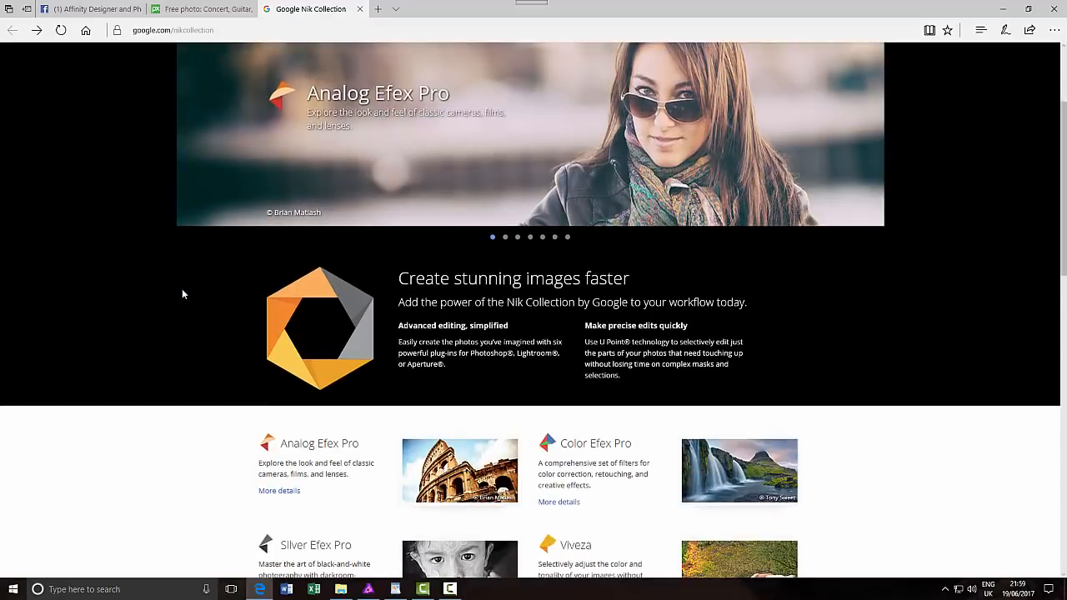
{"action": "scroll", "coordinate": [182, 289], "scroll_direction": "down", "scroll_amount": 5}
{"action": "scroll", "coordinate": [181, 289], "scroll_direction": "down", "scroll_amount": 1}
{"action": "scroll", "coordinate": [182, 289], "scroll_direction": "down", "scroll_amount": 2}
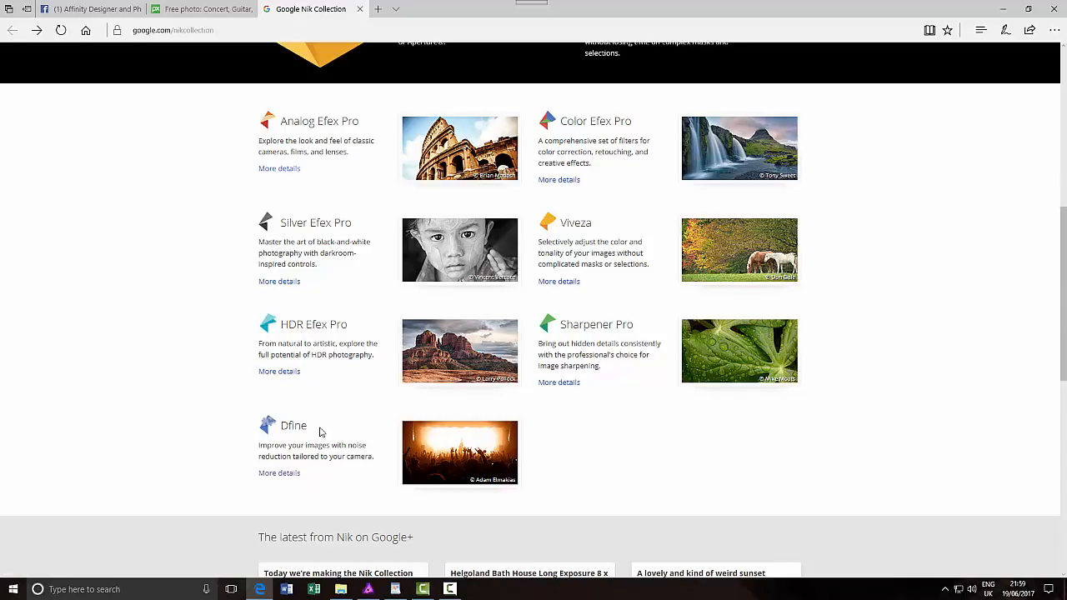
{"action": "scroll", "coordinate": [338, 440], "scroll_direction": "down", "scroll_amount": 1}
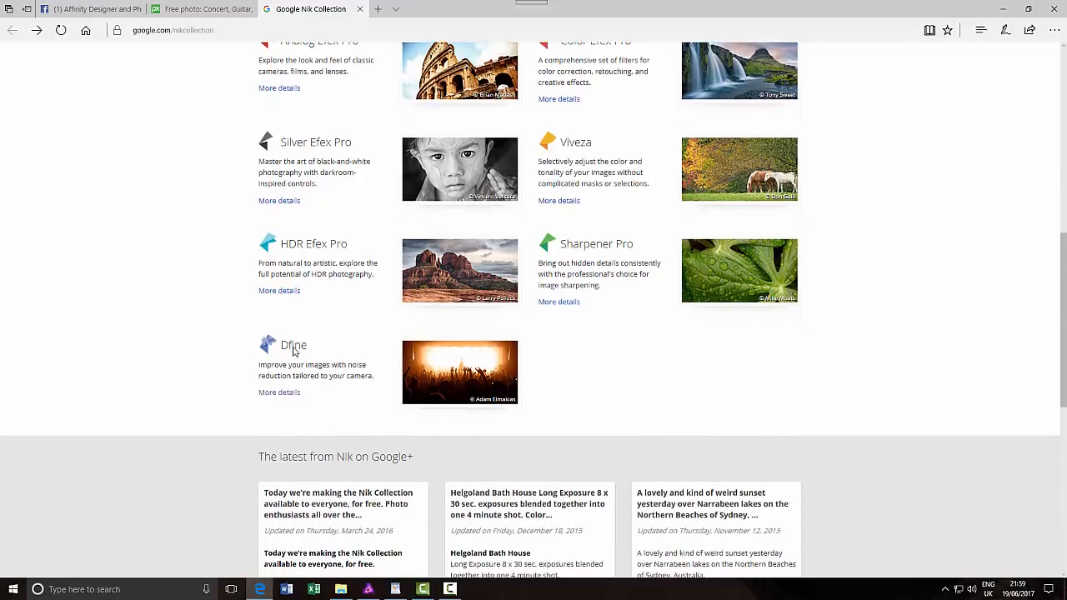
Review Dfine's product details page, then return to Affinity Photo.
{"action": "left_click", "coordinate": [282, 398]}
{"action": "scroll", "coordinate": [795, 407], "scroll_direction": "down", "scroll_amount": 1}
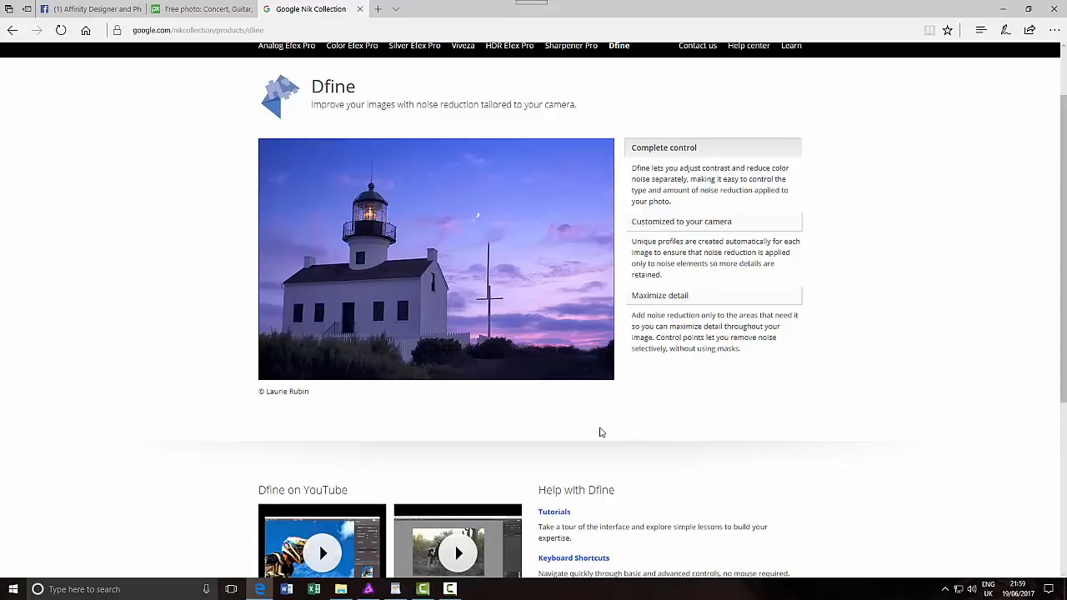
{"action": "scroll", "coordinate": [596, 431], "scroll_direction": "down", "scroll_amount": 3}
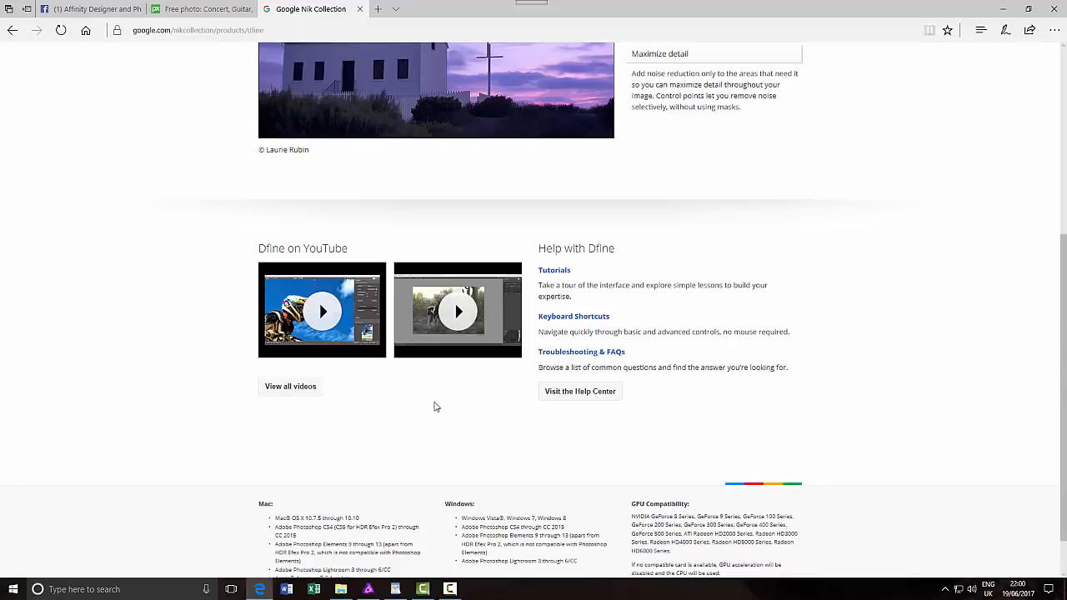
{"action": "left_click", "coordinate": [369, 590]}
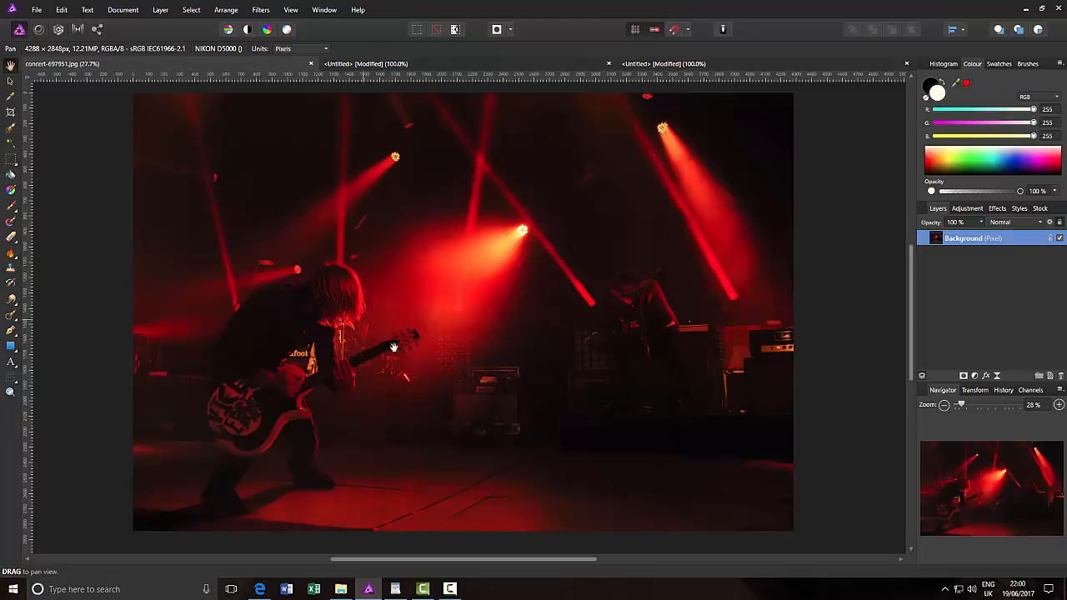
Flip between the denoise and nix copies to compare, ending on the denoise copy's Filters menu.
{"action": "left_click", "coordinate": [465, 65]}
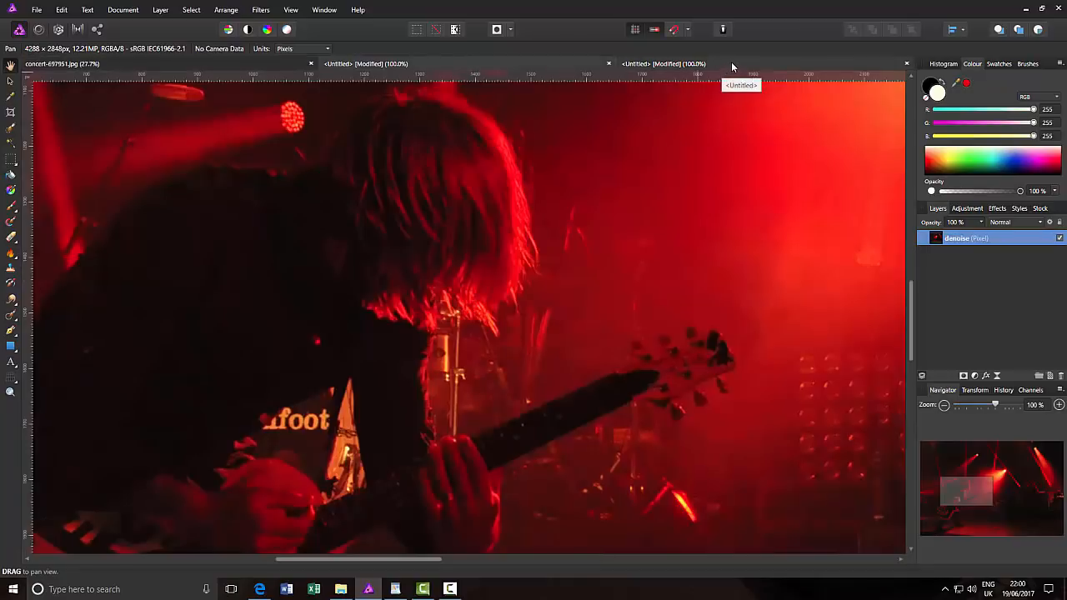
{"action": "left_click", "coordinate": [730, 61]}
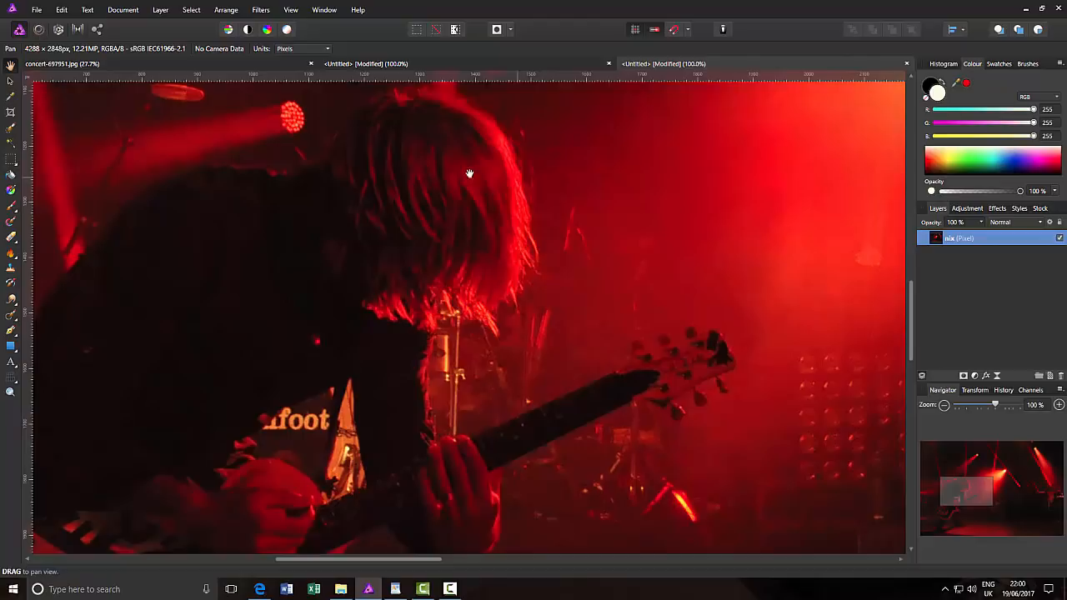
{"action": "left_click", "coordinate": [458, 65]}
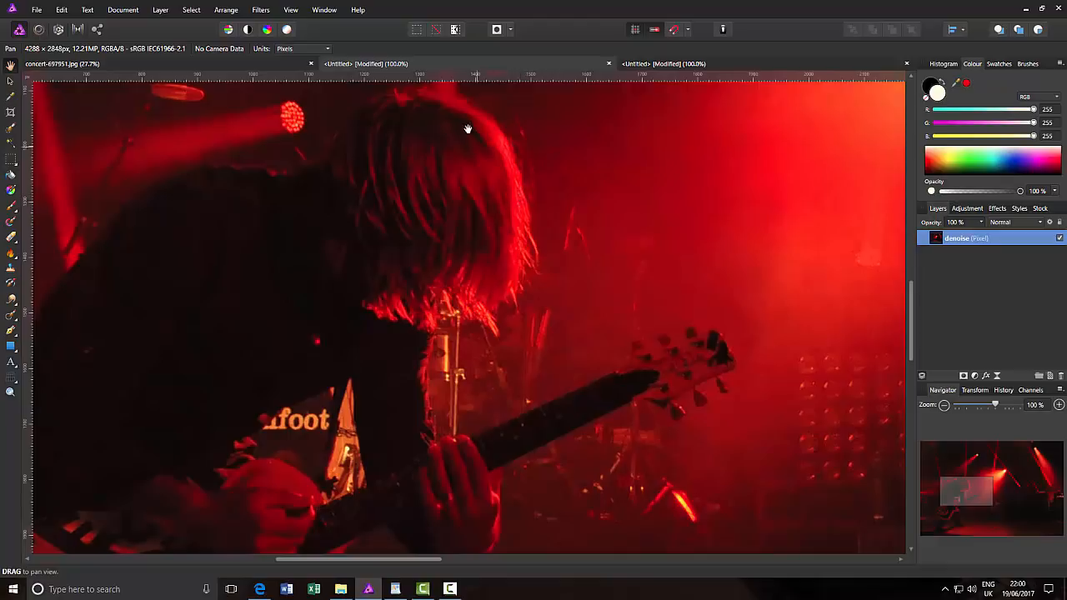
{"action": "left_click", "coordinate": [709, 65]}
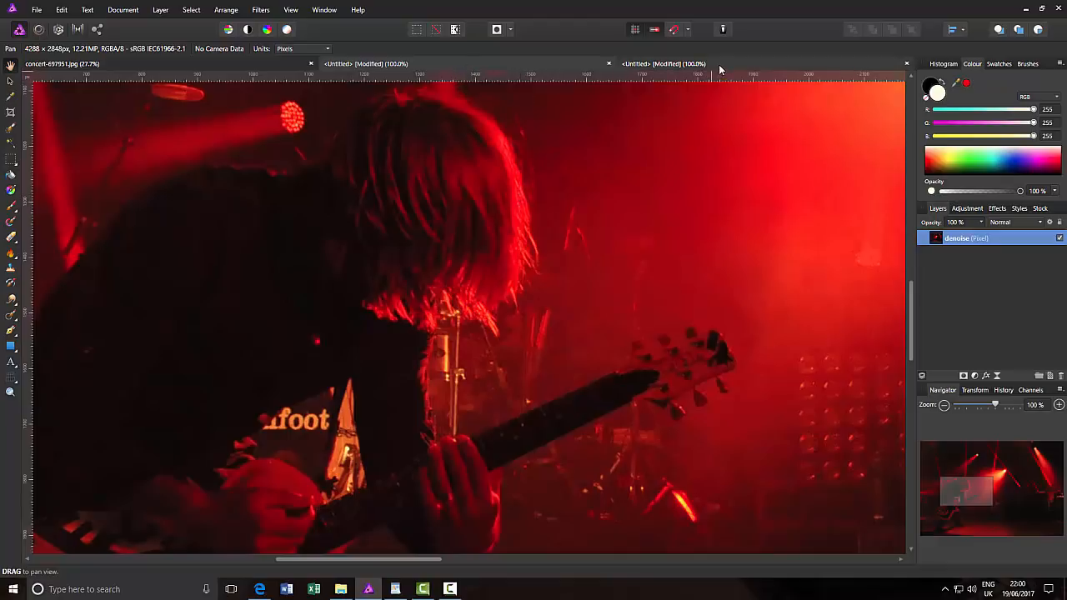
{"action": "left_click", "coordinate": [451, 63]}
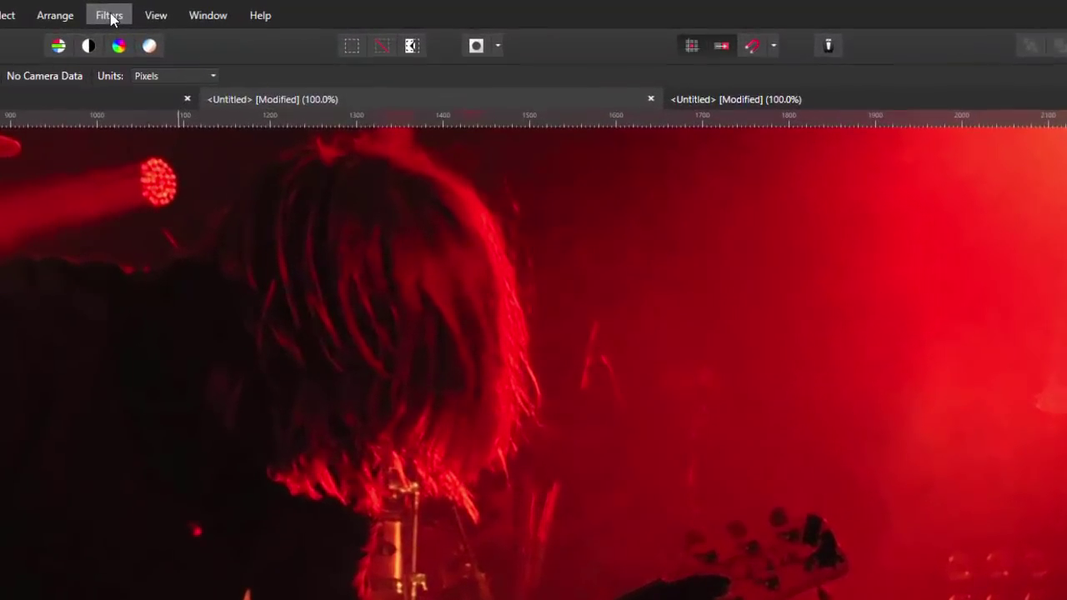
{"action": "left_click", "coordinate": [112, 19]}
{"action": "mouse_move", "coordinate": [134, 78]}
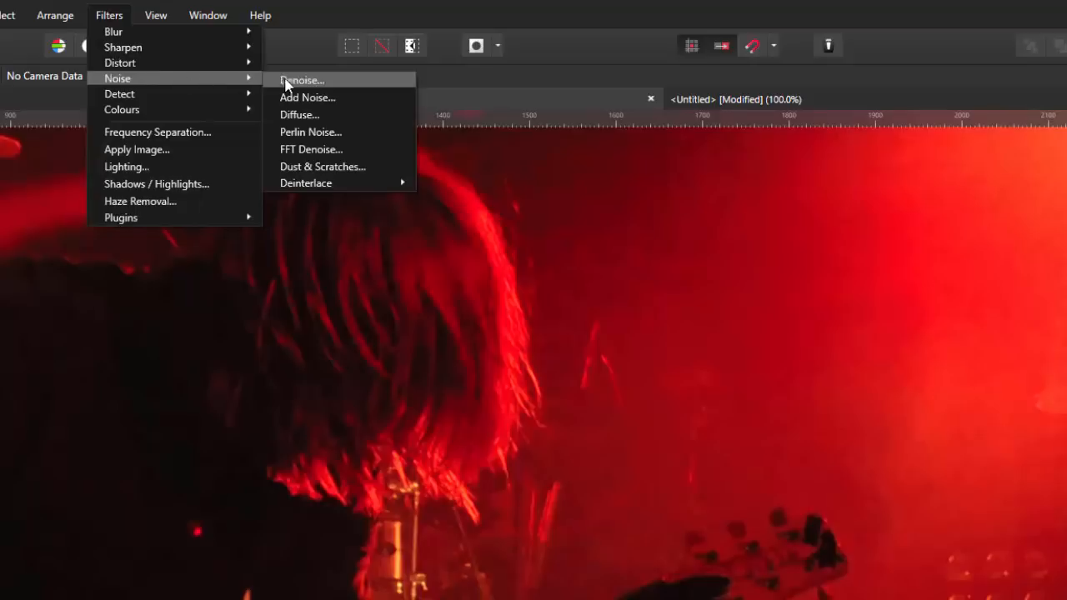
Set Denoise to luminance 670%, colour 696% and detail 60% on the denoise copy.
{"action": "left_click", "coordinate": [302, 80]}
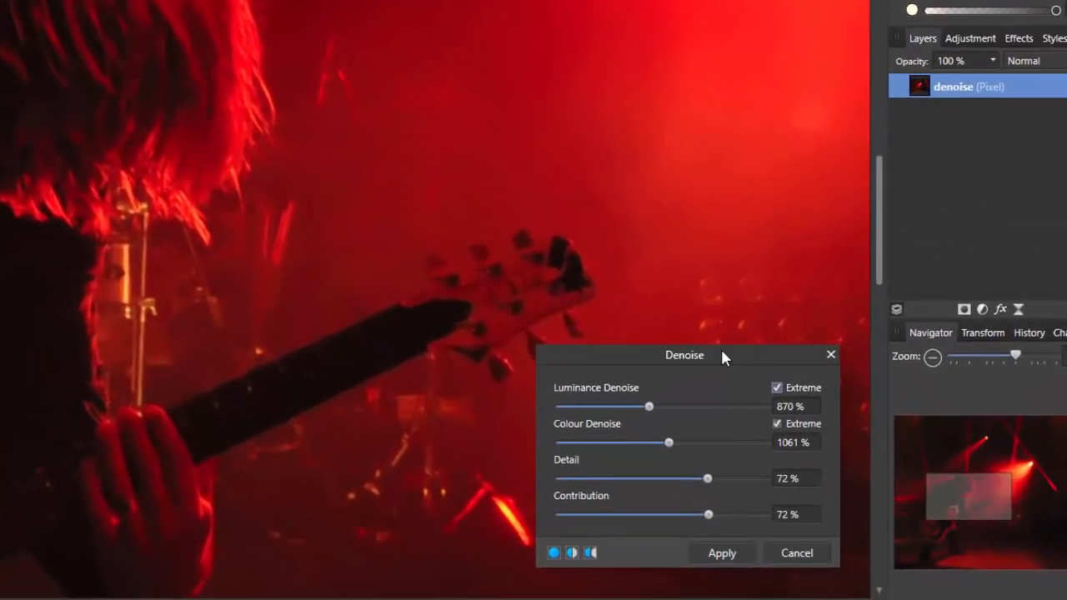
{"action": "mouse_move", "coordinate": [722, 350]}
{"action": "left_mouse_down"}
{"action": "mouse_move", "coordinate": [651, 360]}
{"action": "mouse_move", "coordinate": [651, 347]}
{"action": "left_mouse_up"}
{"action": "left_click_drag", "start_coordinate": [669, 442], "coordinate": [631, 442]}
{"action": "left_click_drag", "start_coordinate": [648, 406], "coordinate": [629, 407]}
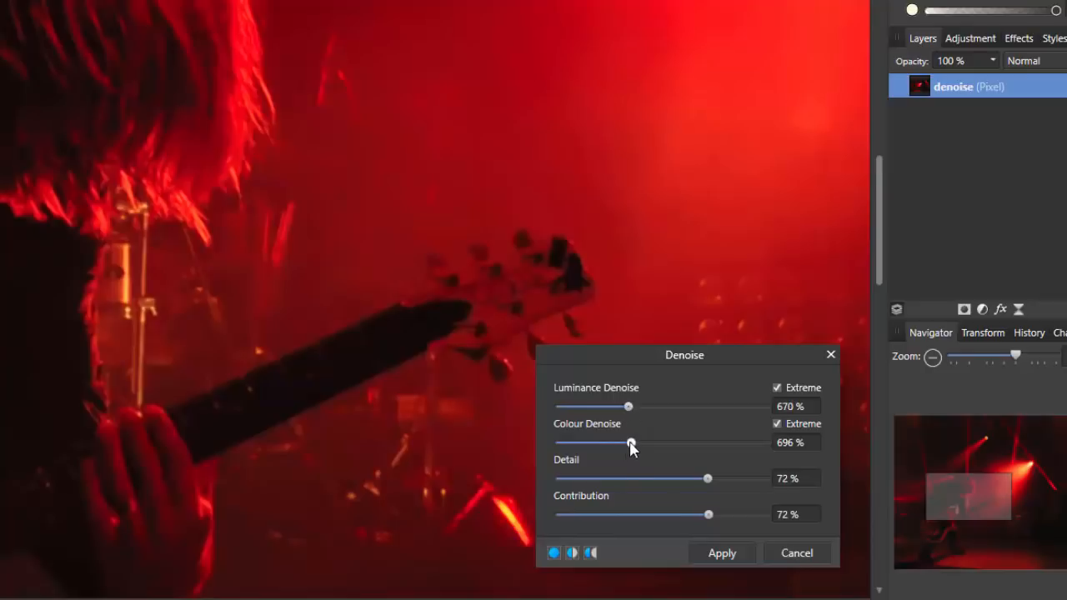
{"action": "left_click_drag", "start_coordinate": [708, 480], "coordinate": [684, 480]}
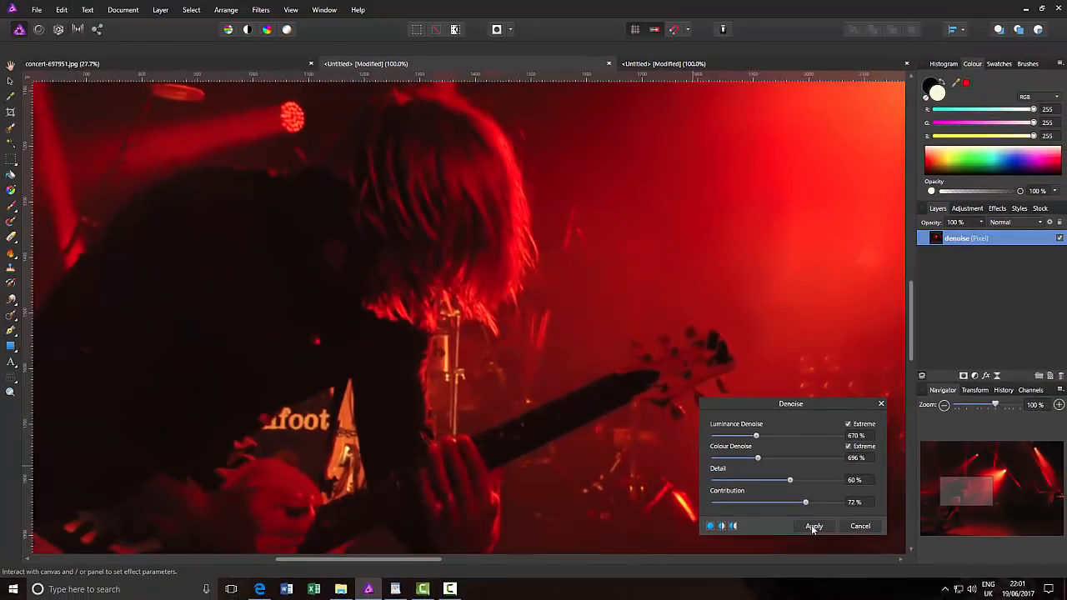
Apply the Denoise filter and move to the third copy for the Nik plug-ins.
{"action": "left_click", "coordinate": [811, 524]}
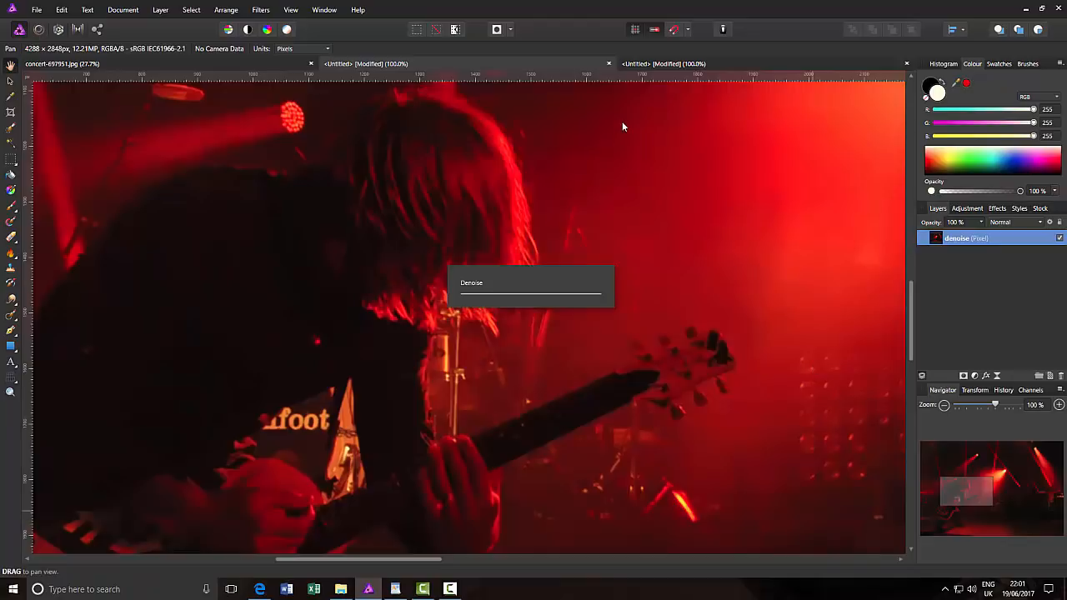
{"action": "left_click", "coordinate": [714, 64]}
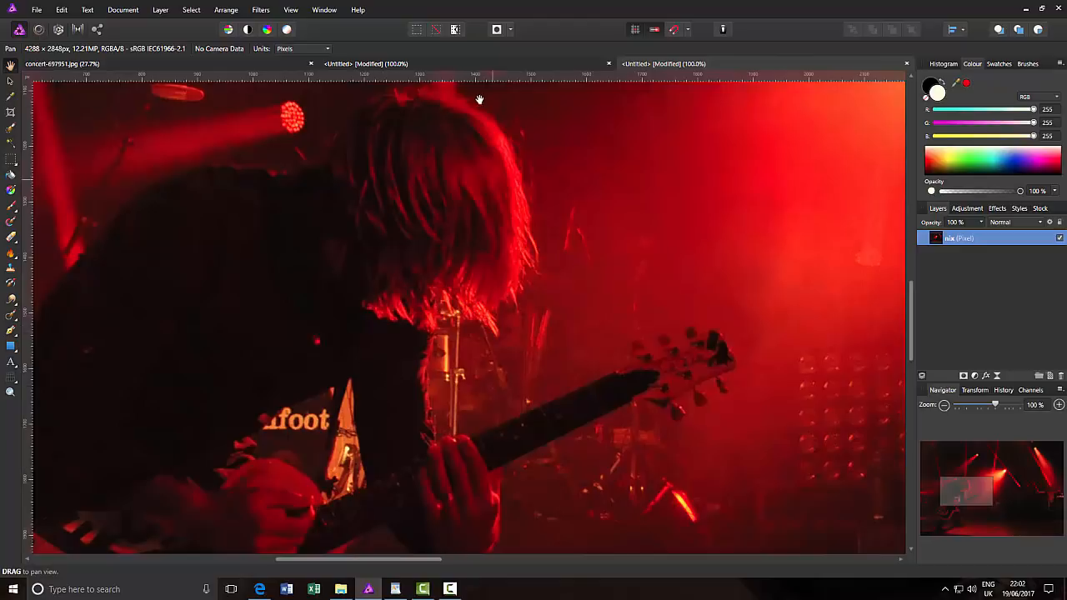
{"action": "left_click", "coordinate": [260, 11]}
{"action": "mouse_move", "coordinate": [269, 140]}
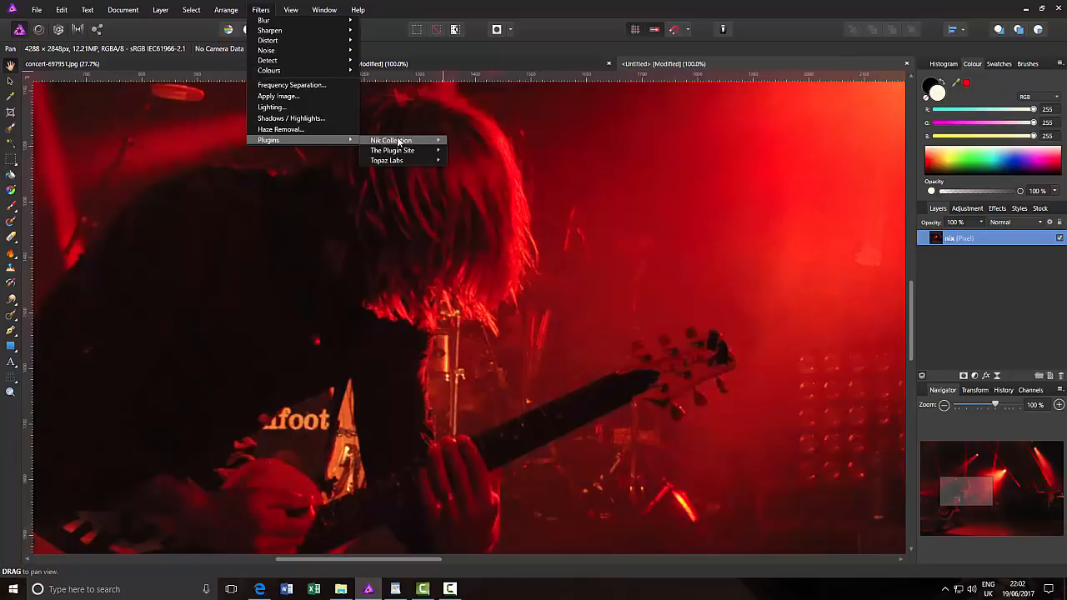
{"action": "mouse_move", "coordinate": [391, 140]}
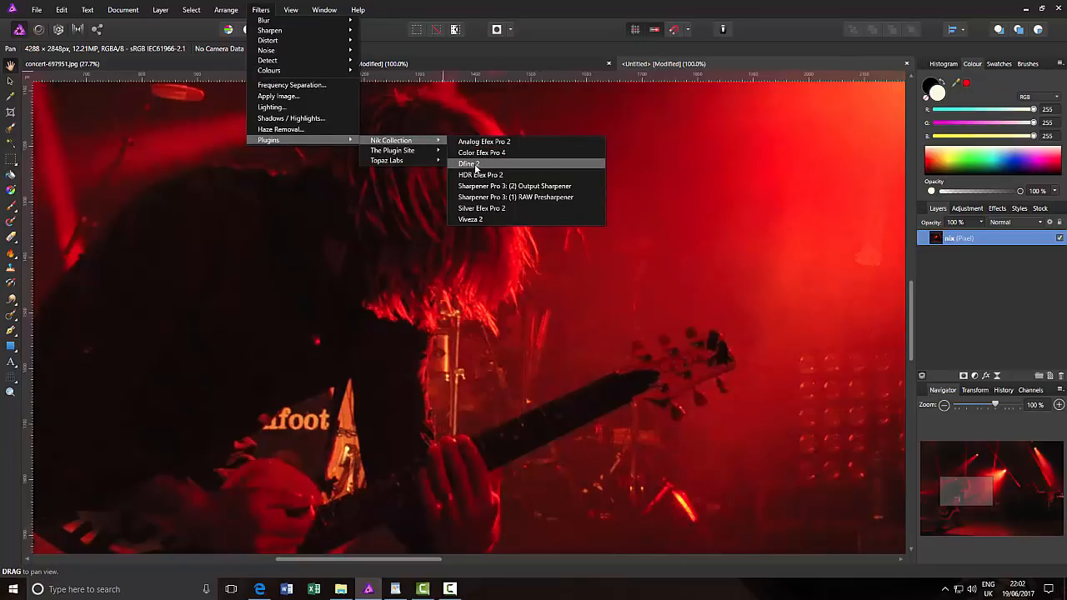
Launch Dfine 2 on the third copy and let it measure the noise automatically.
{"action": "left_click", "coordinate": [476, 164]}
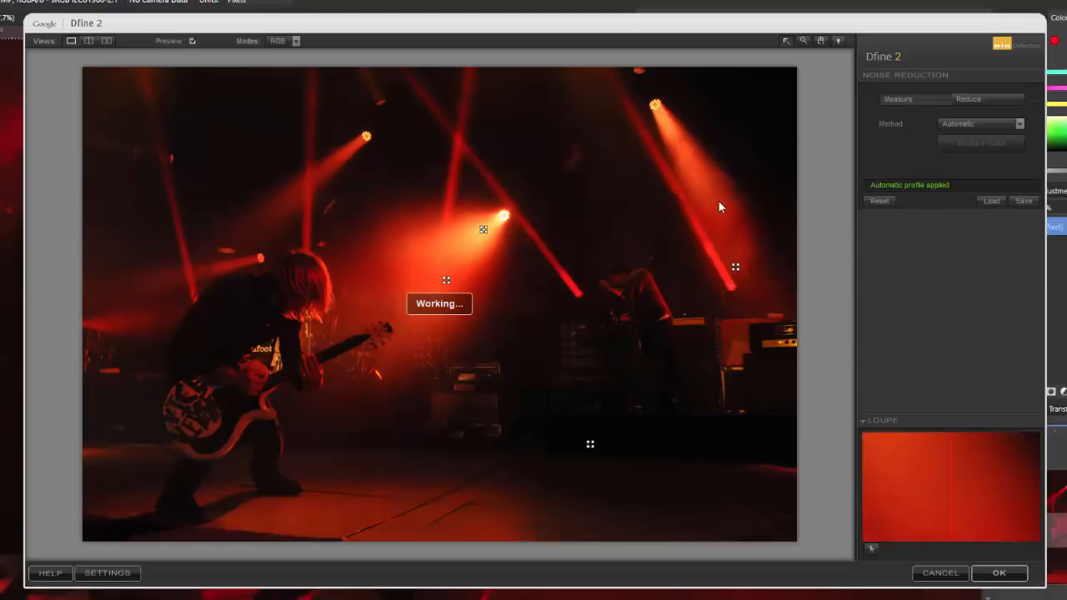
In Dfine 2's Reduce stage, raise Contrast Noise and Colour Noise to 120%.
{"action": "left_click", "coordinate": [978, 99]}
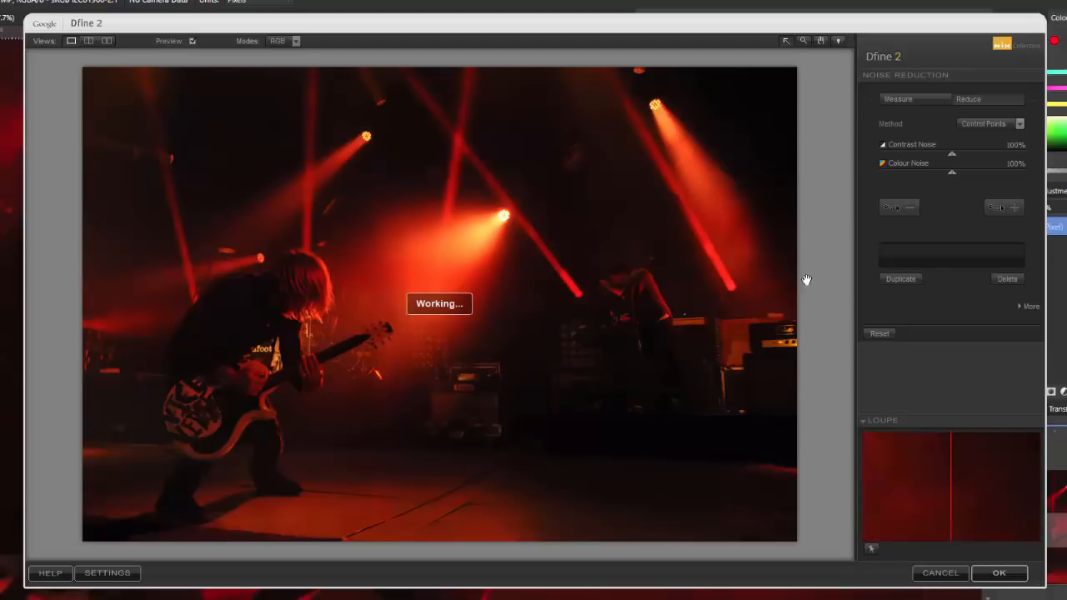
{"action": "left_click_drag", "start_coordinate": [952, 171], "coordinate": [967, 174]}
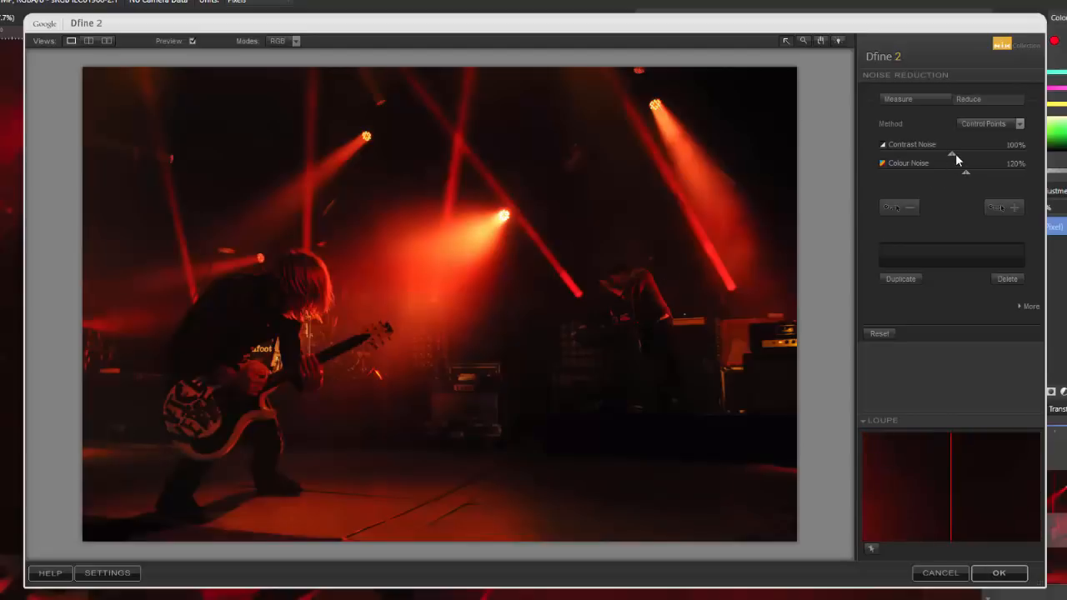
{"action": "left_click_drag", "start_coordinate": [953, 154], "coordinate": [965, 154]}
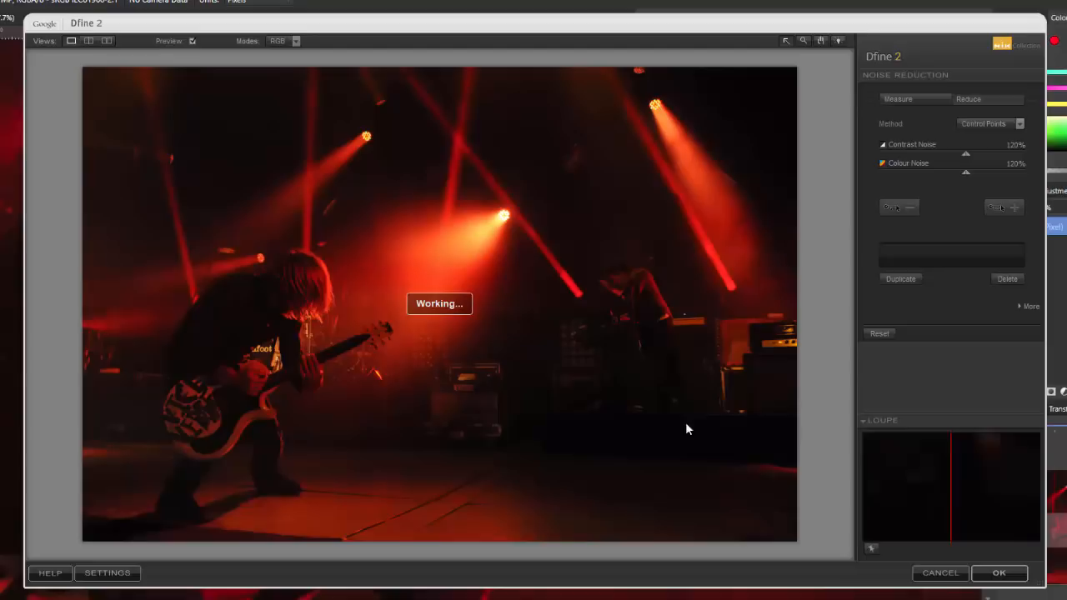
Confirm Dfine 2 with OK so the filtered third copy returns to Affinity Photo.
{"action": "left_click", "coordinate": [998, 572]}
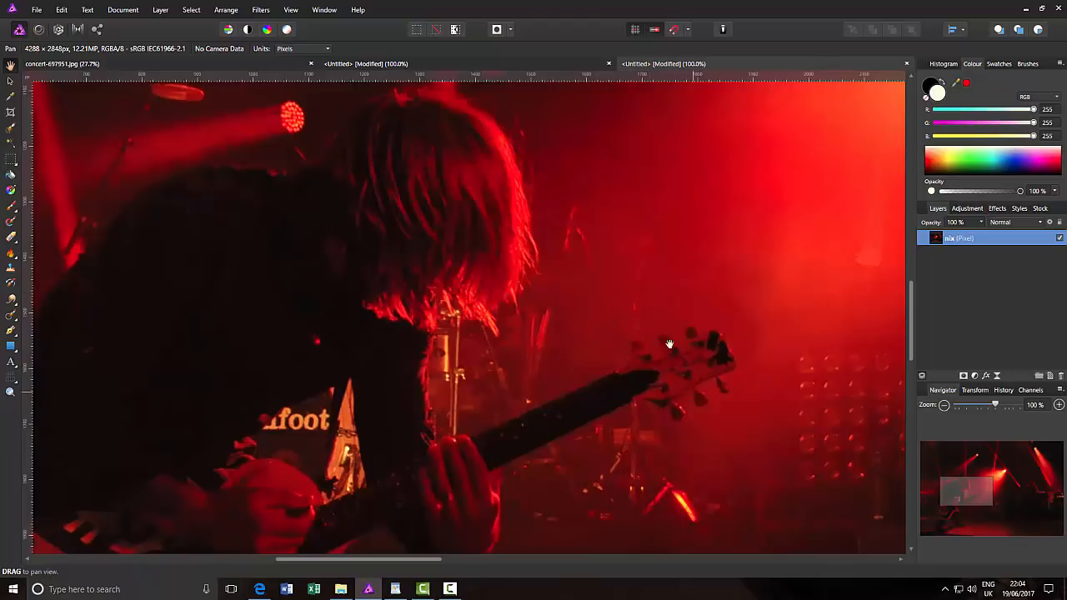
Compare the Denoise and Dfine 2 copies, then return to the original concert-697951.jpg.
{"action": "left_click", "coordinate": [426, 64]}
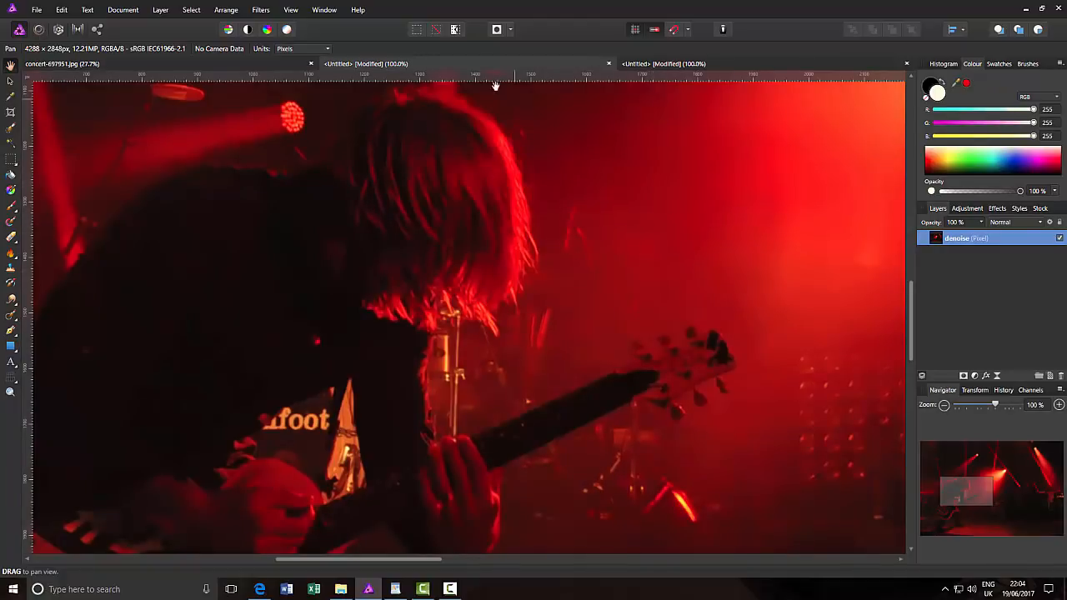
{"action": "left_click", "coordinate": [698, 67]}
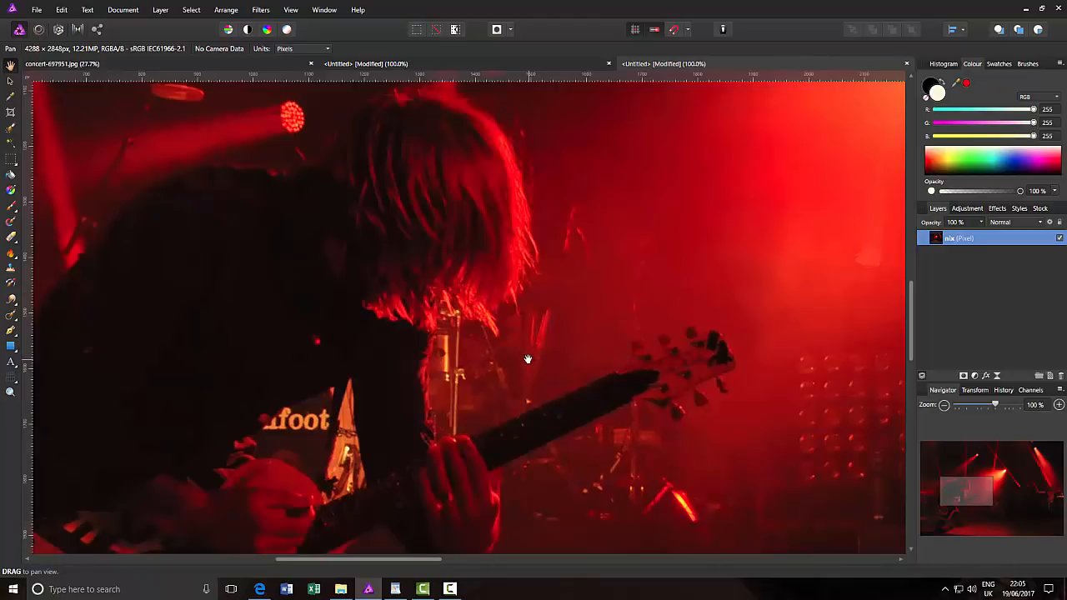
{"action": "left_click", "coordinate": [194, 65]}
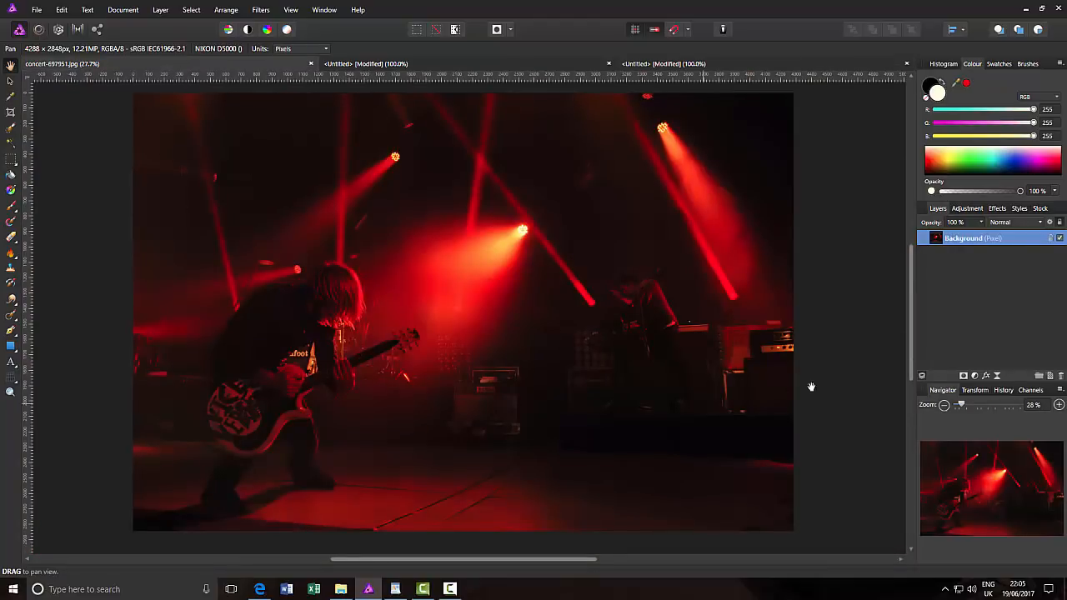
Zoom the original to 100% via the Navigator and frame the guitarist with the fog and stage lights.
{"action": "left_click_drag", "start_coordinate": [961, 405], "coordinate": [993, 404]}
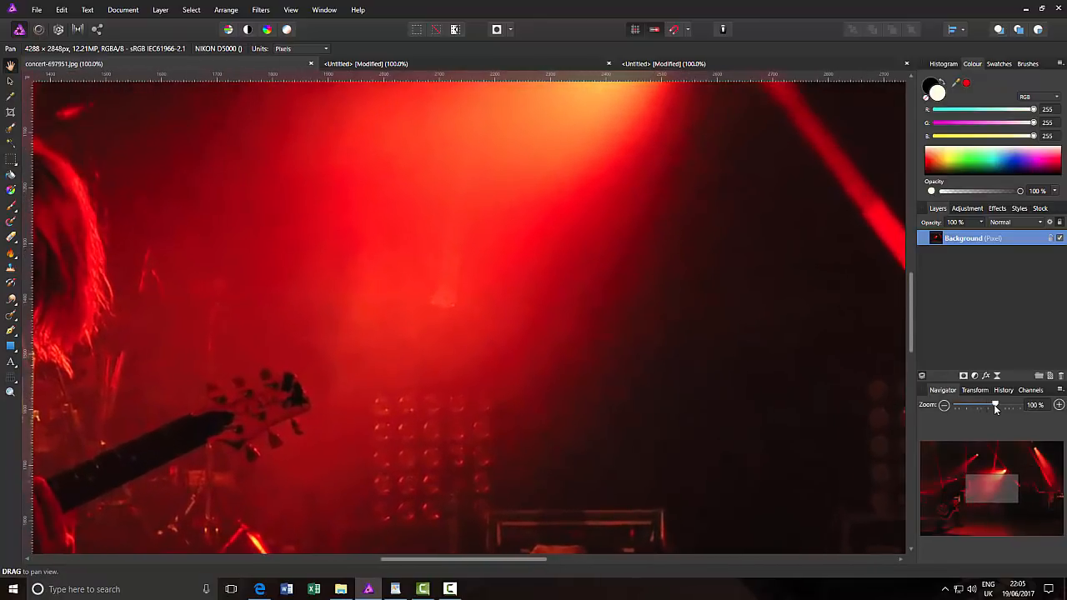
{"action": "left_click_drag", "start_coordinate": [1001, 491], "coordinate": [962, 497]}
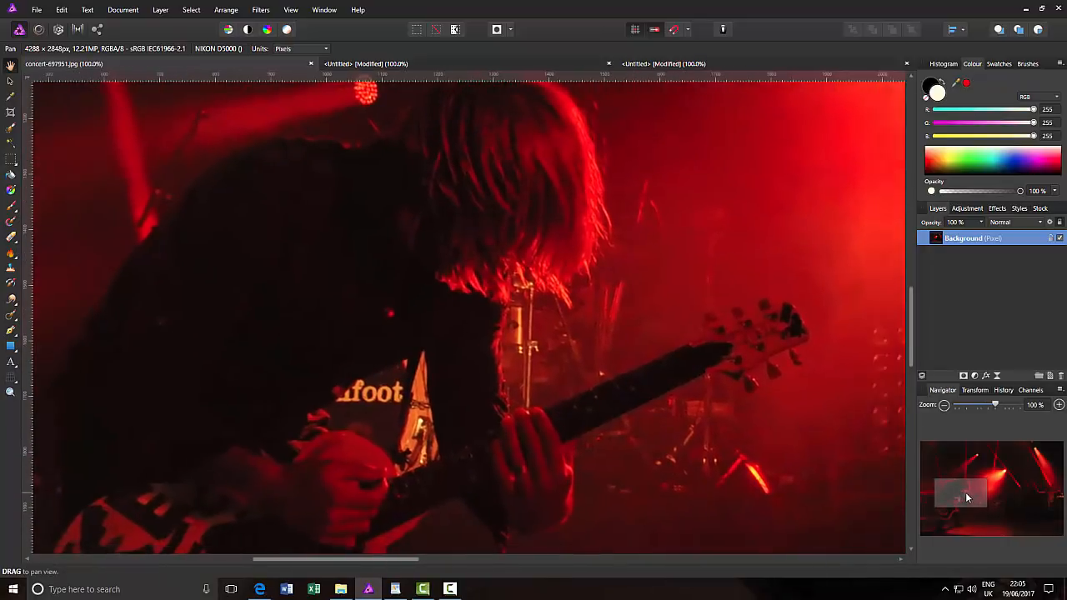
{"action": "left_click_drag", "start_coordinate": [961, 497], "coordinate": [968, 498]}
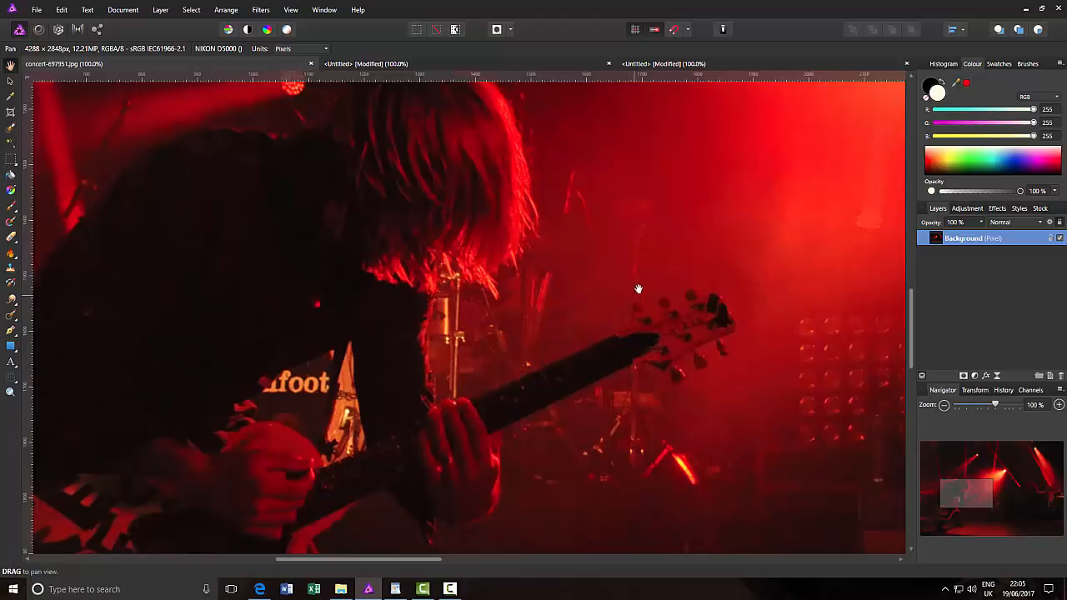
Flip between the Denoise and Dfine 2 copies, glance at the Filters menu, and settle on the Denoise copy.
{"action": "left_click", "coordinate": [480, 66]}
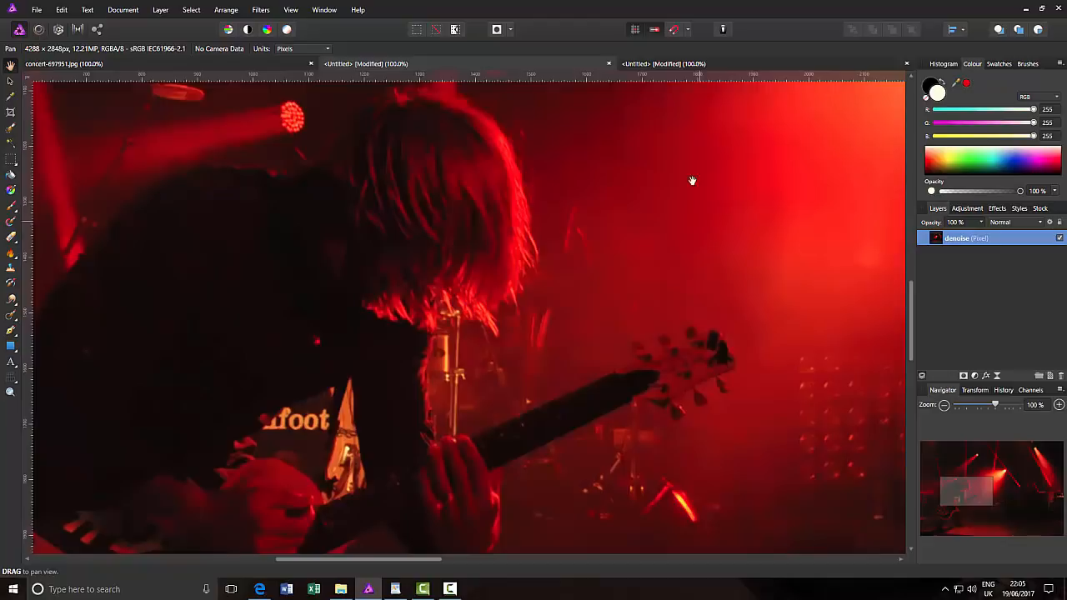
{"action": "left_click", "coordinate": [725, 65]}
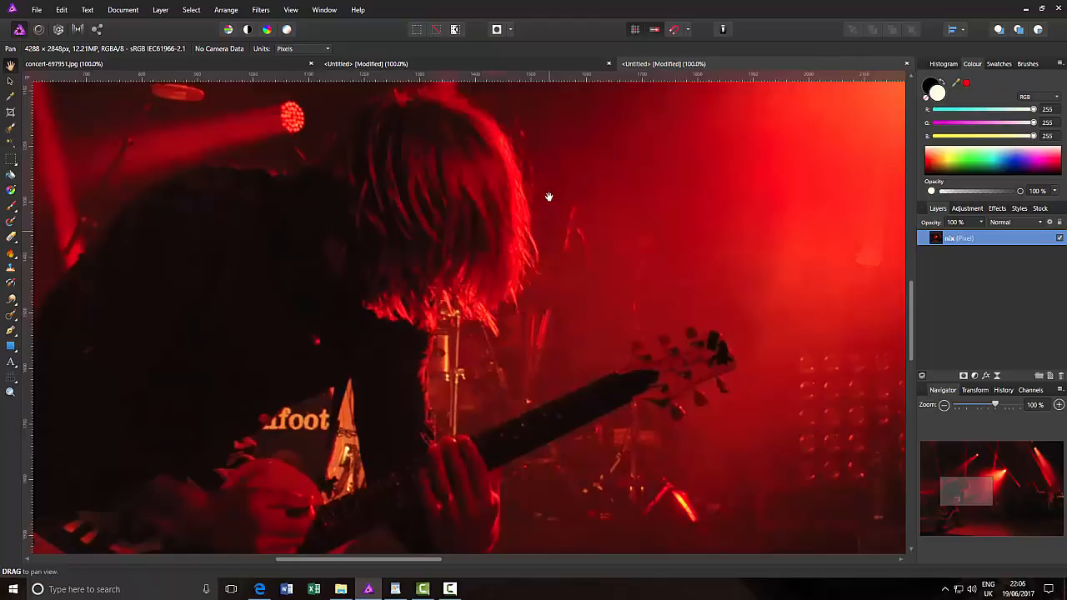
{"action": "left_click", "coordinate": [500, 63]}
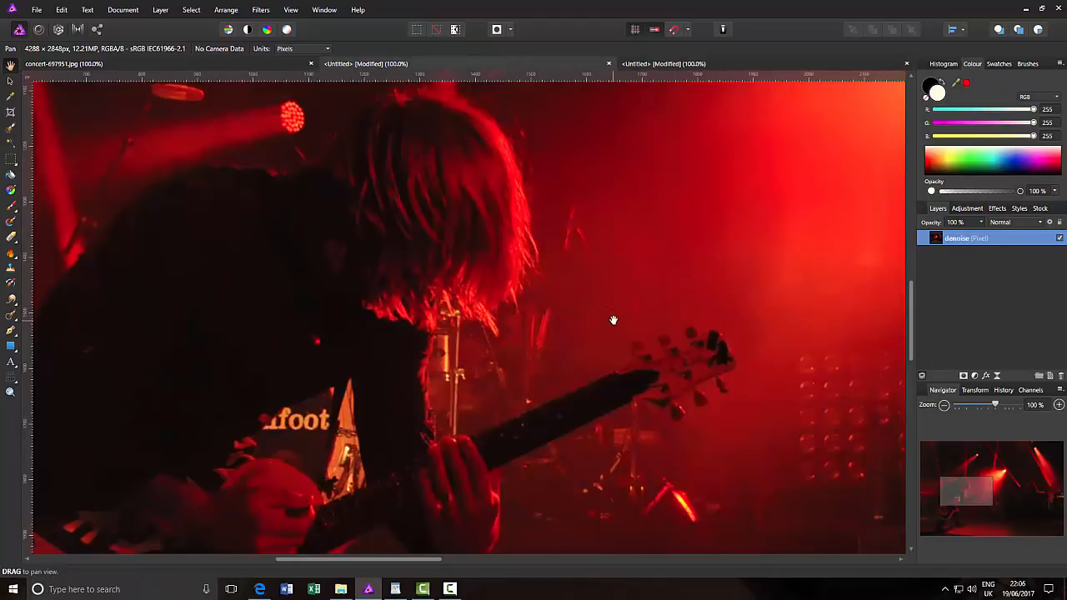
{"action": "left_click", "coordinate": [261, 9]}
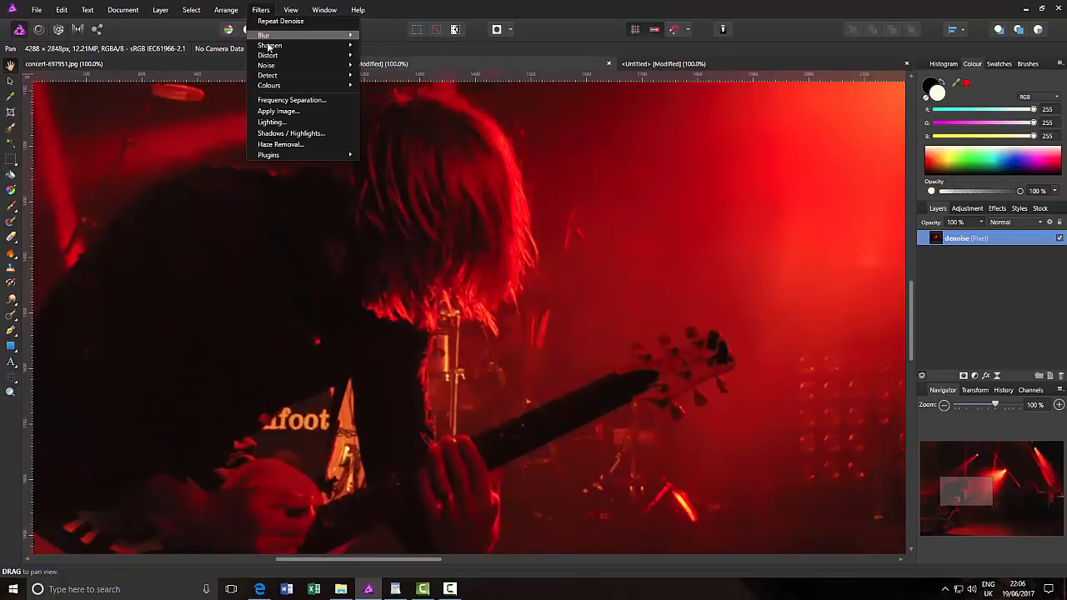
{"action": "mouse_move", "coordinate": [267, 65]}
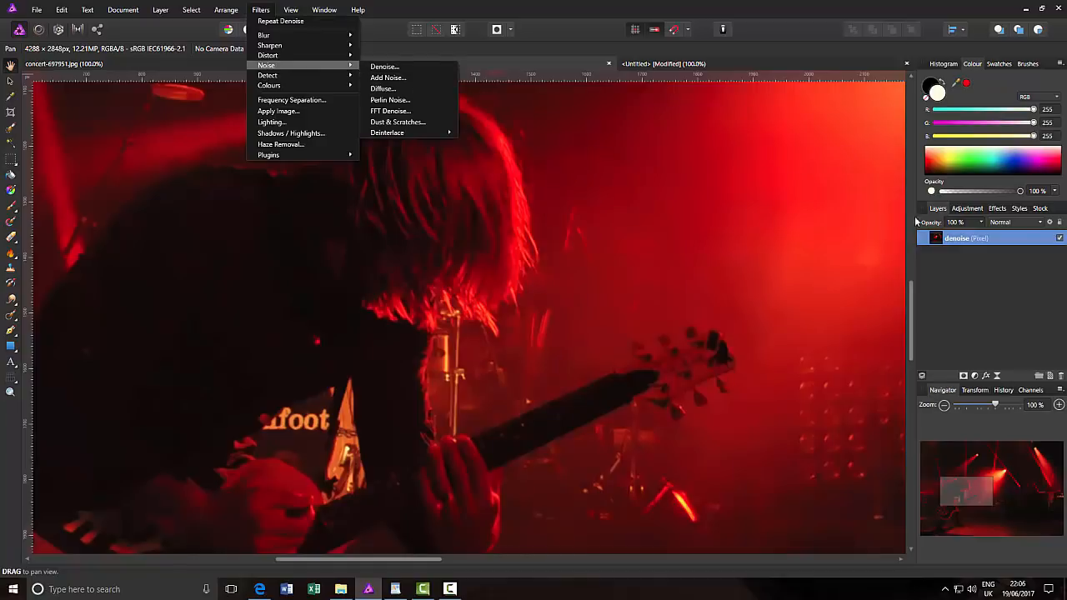
{"action": "left_click", "coordinate": [776, 46]}
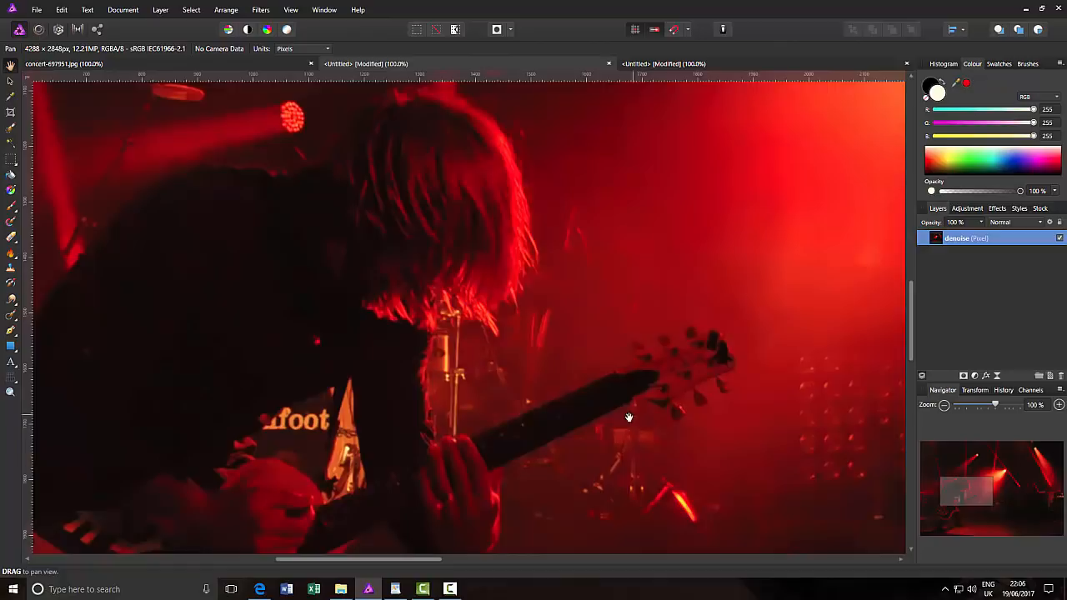